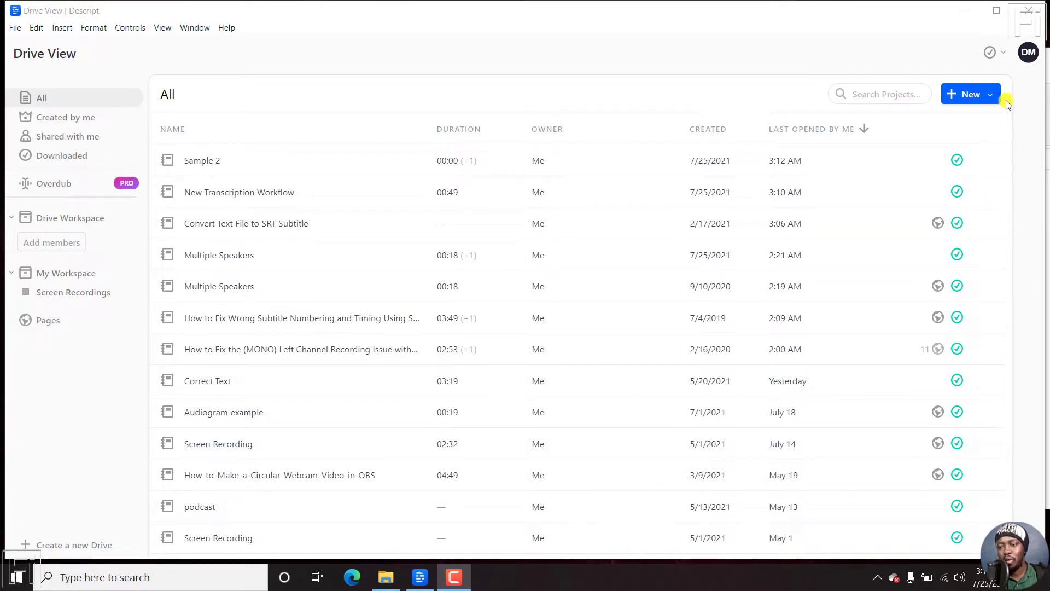
Create a new Descript project named 'Identify Speakers' in place of the default name
click(991, 96)
click(945, 120)
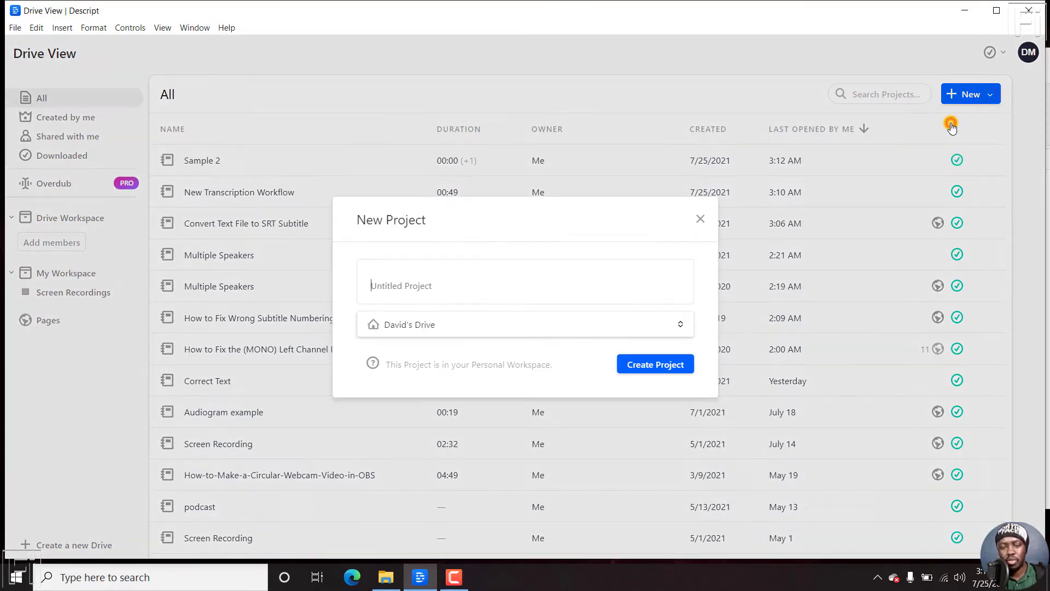
key(BackSpace)
text(Ident)
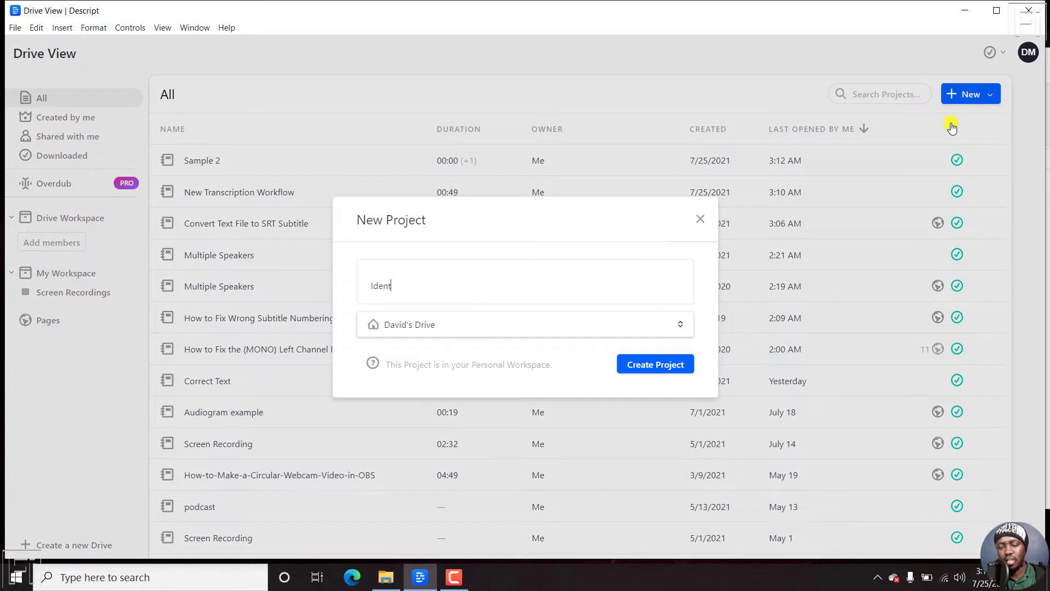
text(ify Speakers)
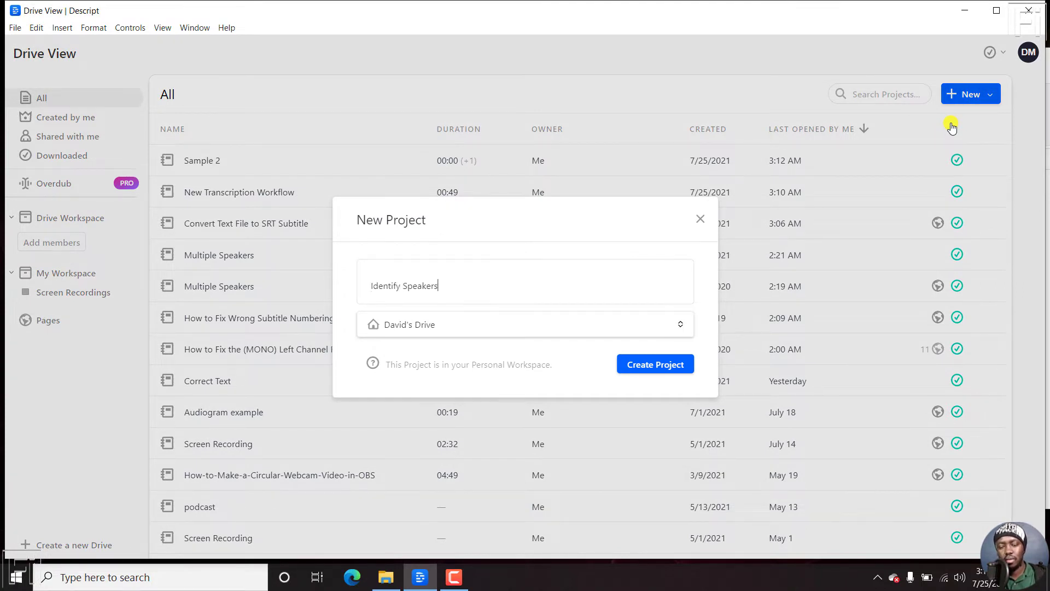
key(Return)
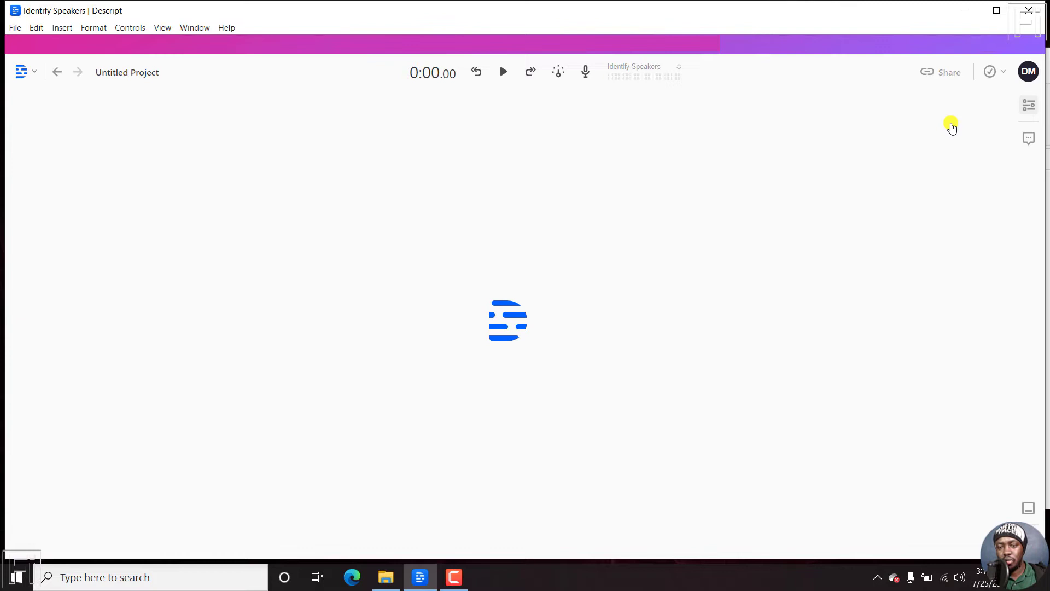
Drag Multiple Speakers.mp3 from File Explorer into the script, closing the Detect speakers dropdown
click(386, 577)
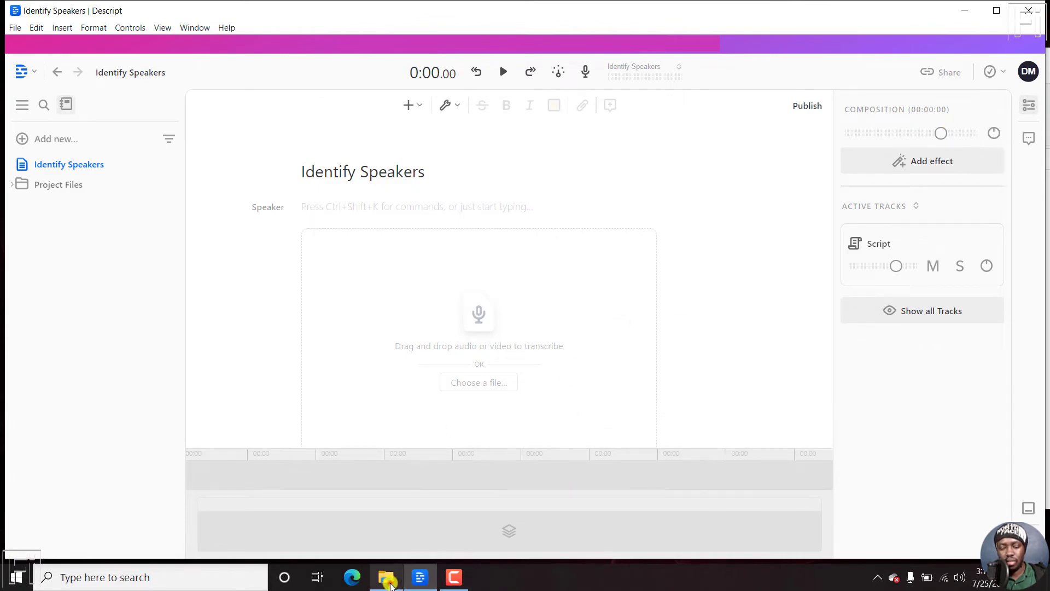
drag(648, 234, 465, 322)
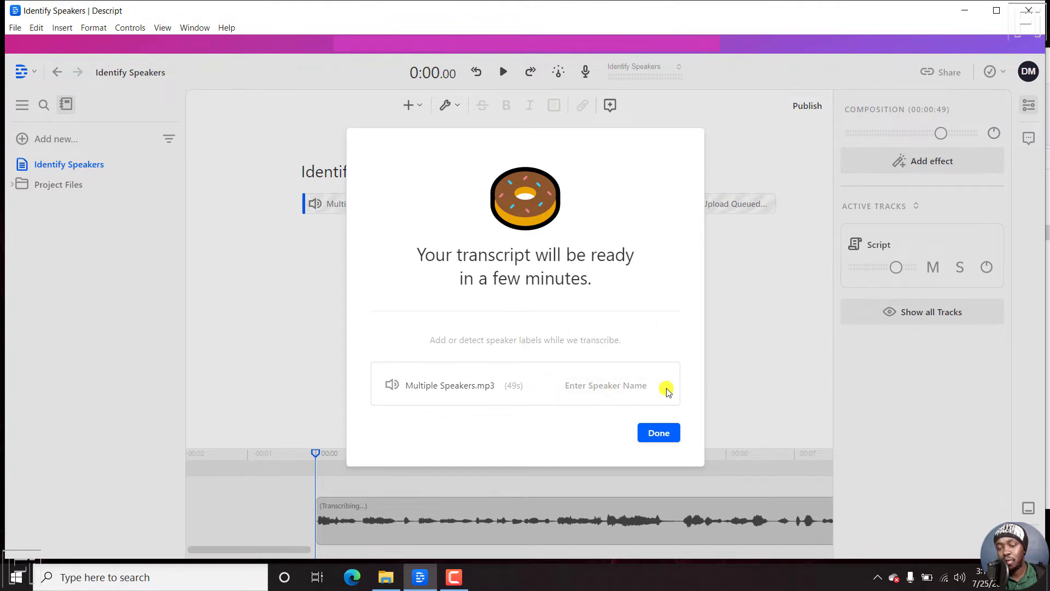
click(605, 385)
mouse_move(619, 419)
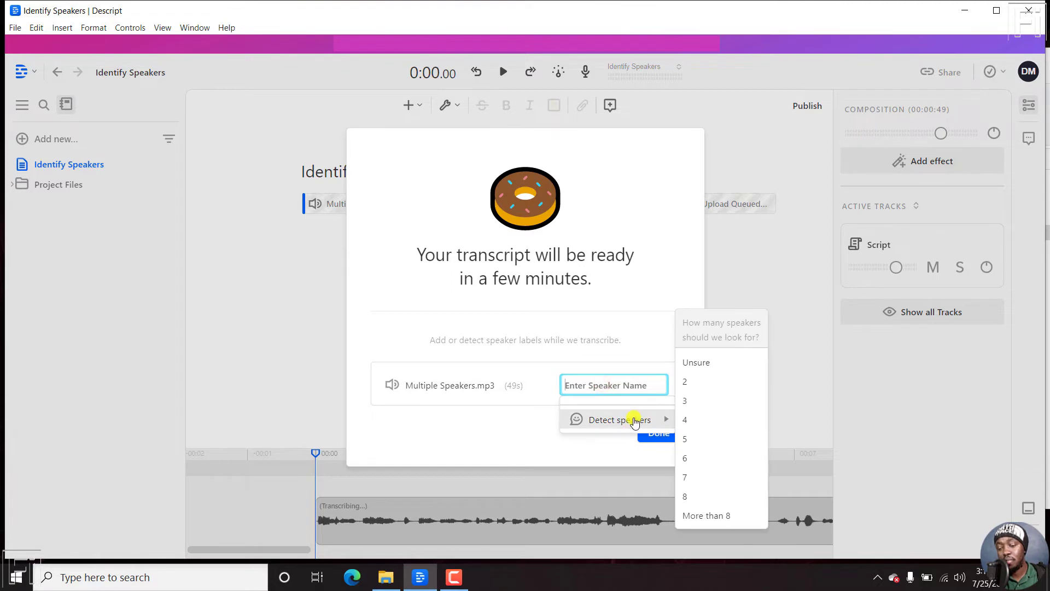
click(641, 322)
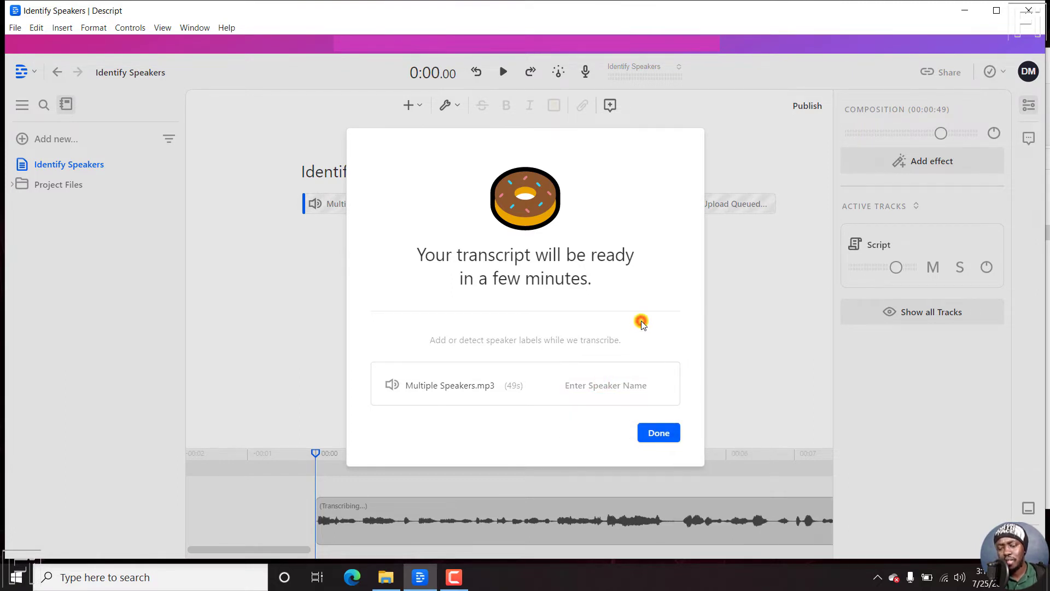
Dismiss the transcription notice with Done and wait for the transcript to finish
click(669, 432)
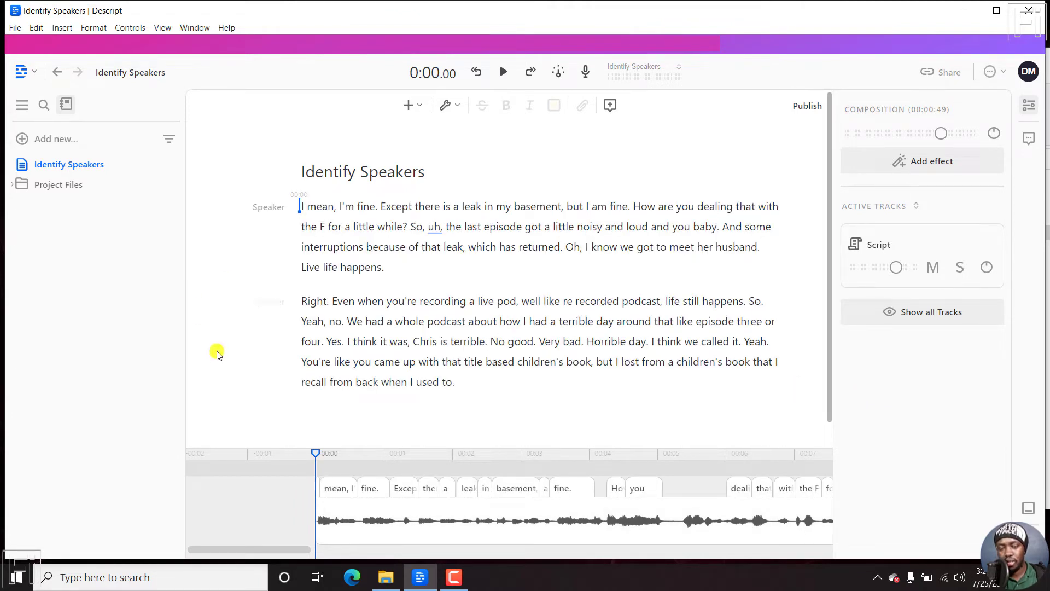
Play the clip's first eight seconds, then pause
click(502, 75)
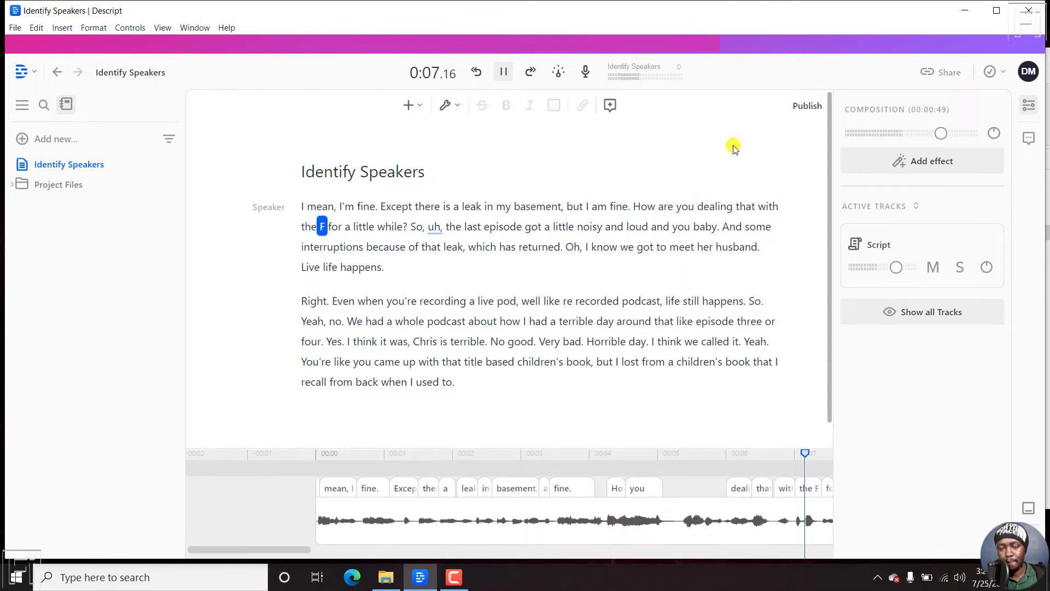
click(504, 71)
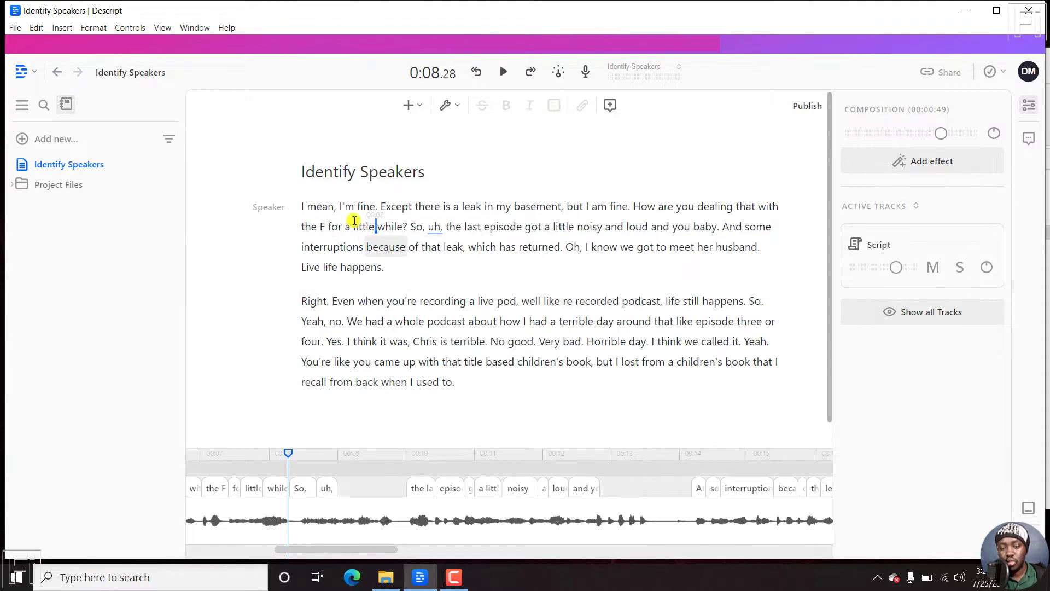
mouse_move(58, 185)
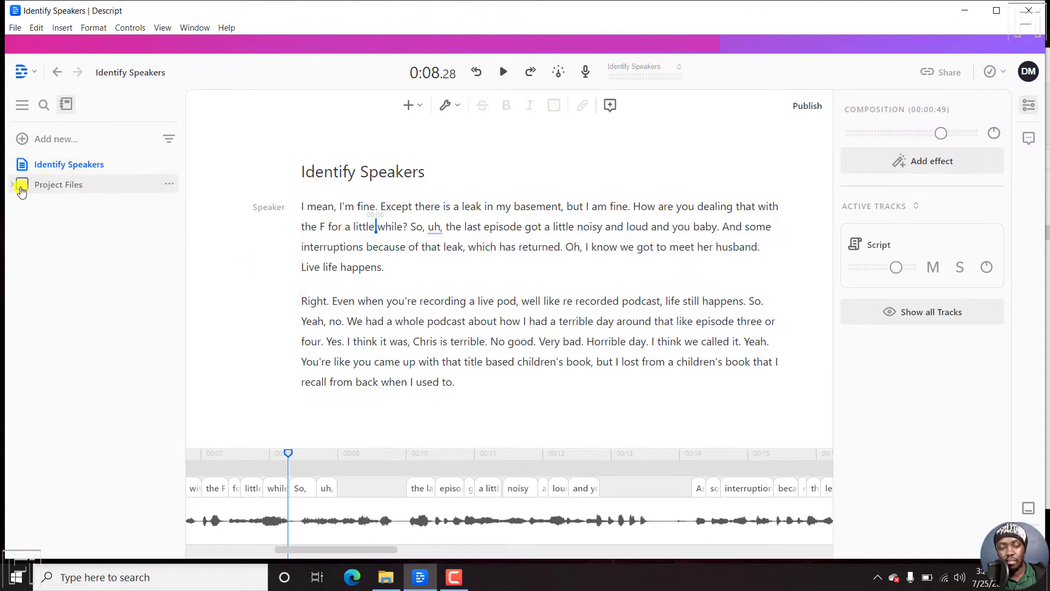
Run Detect speakers with 2 speakers on Multiple Speakers.mp3 from Project Files
click(14, 185)
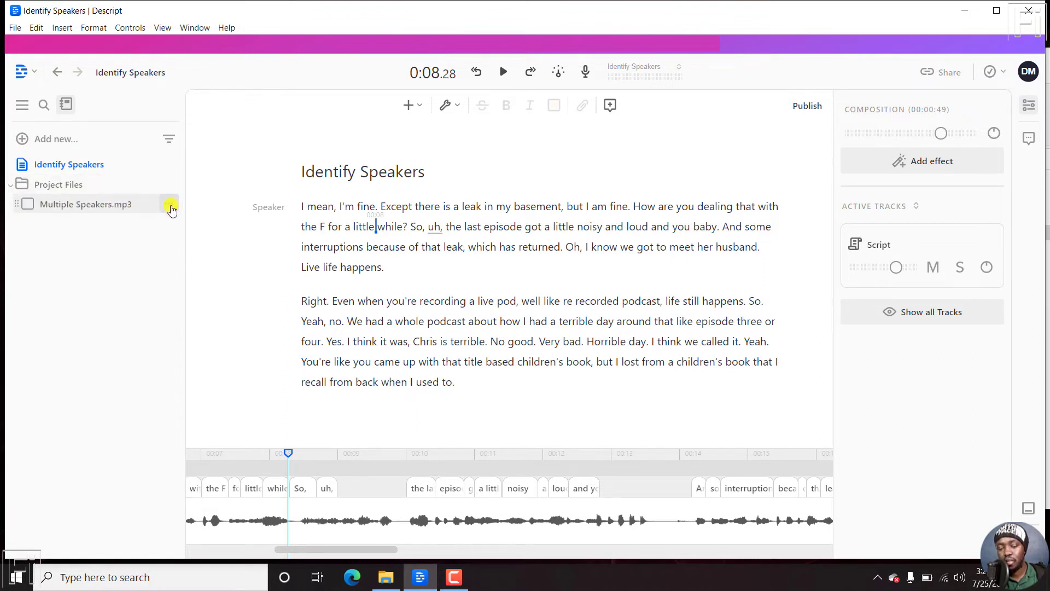
click(169, 205)
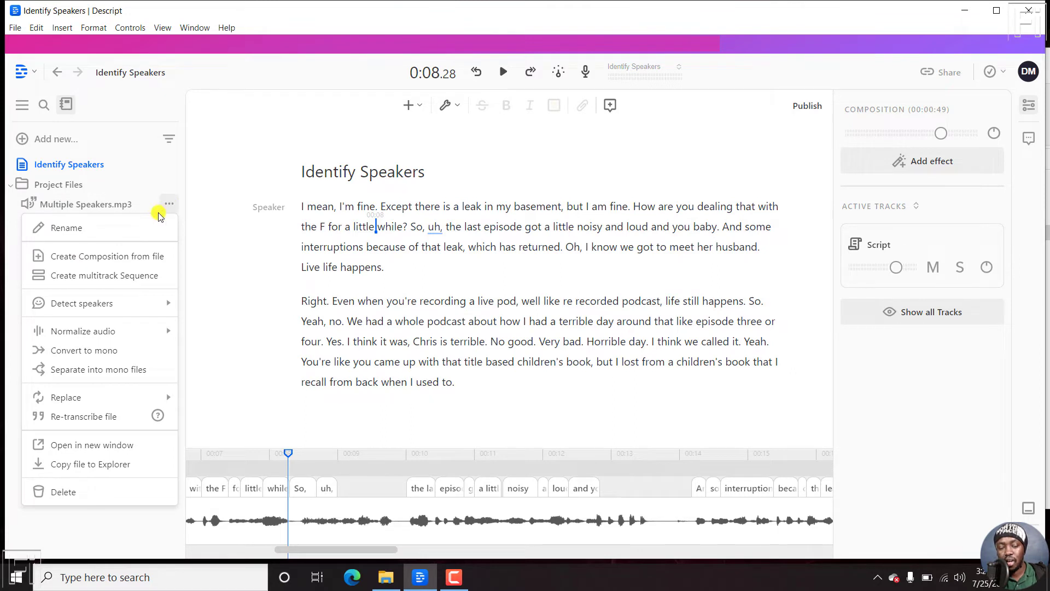
mouse_move(82, 303)
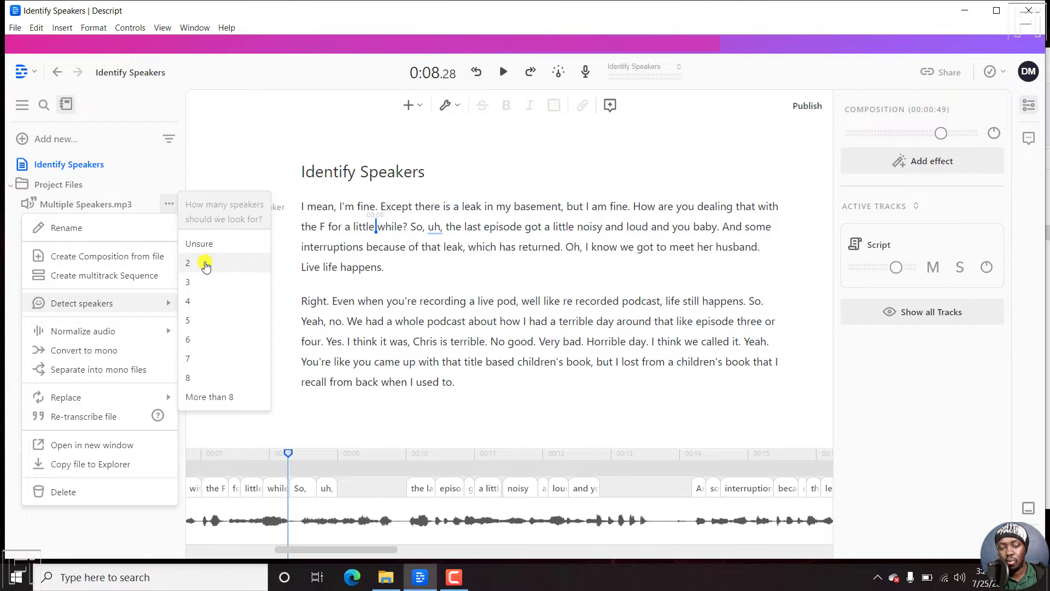
click(203, 263)
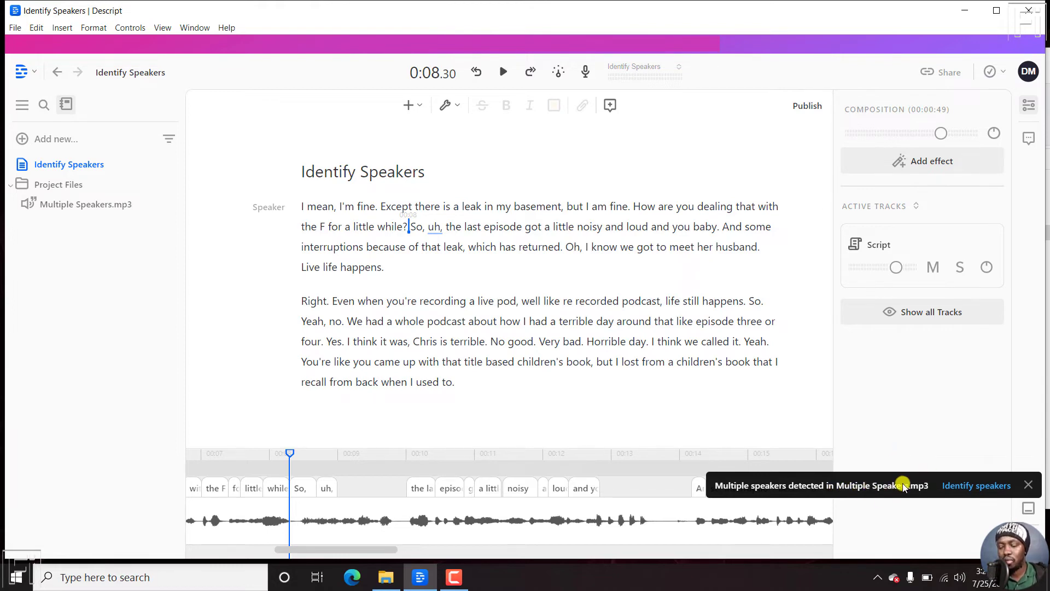
Start identifying speakers from the Speakers detected prompt, reaching clip 1 of 2
click(985, 488)
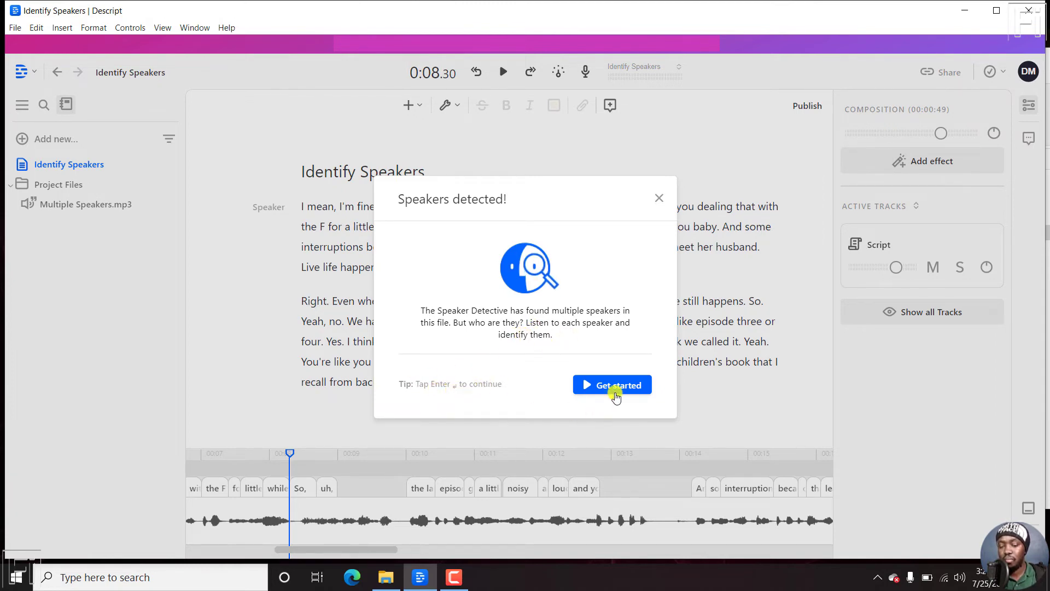
click(622, 387)
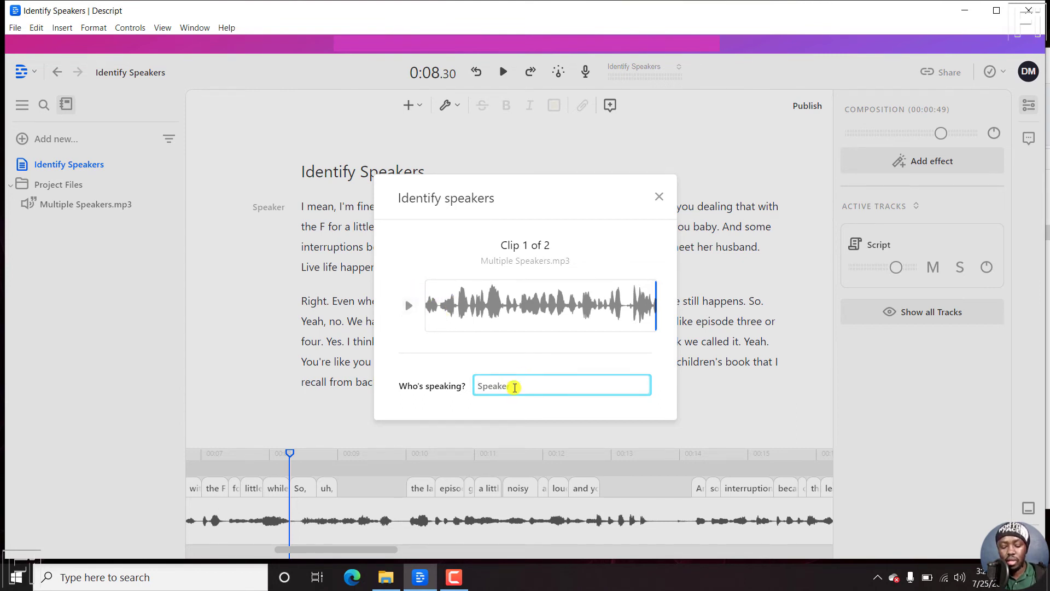
text(X)
Name clip 1's speaker X and clip 2's speaker y
click(521, 411)
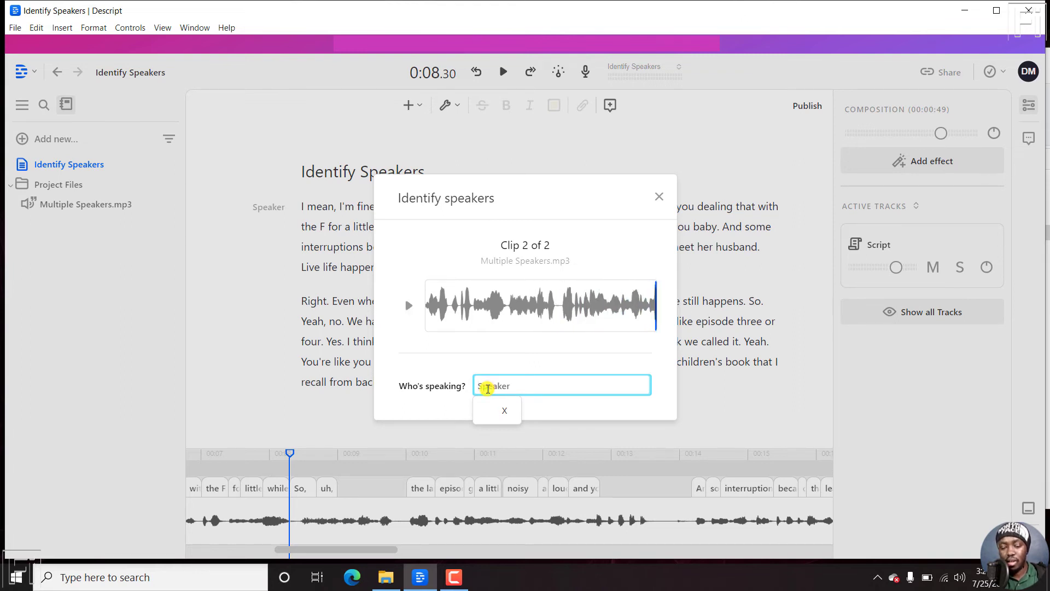
text(y)
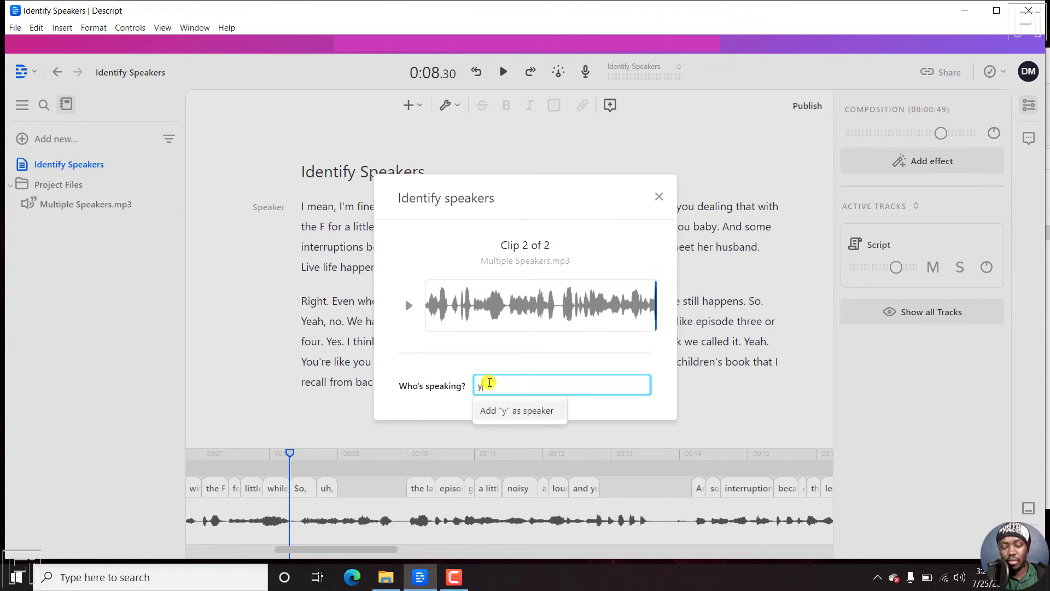
click(496, 411)
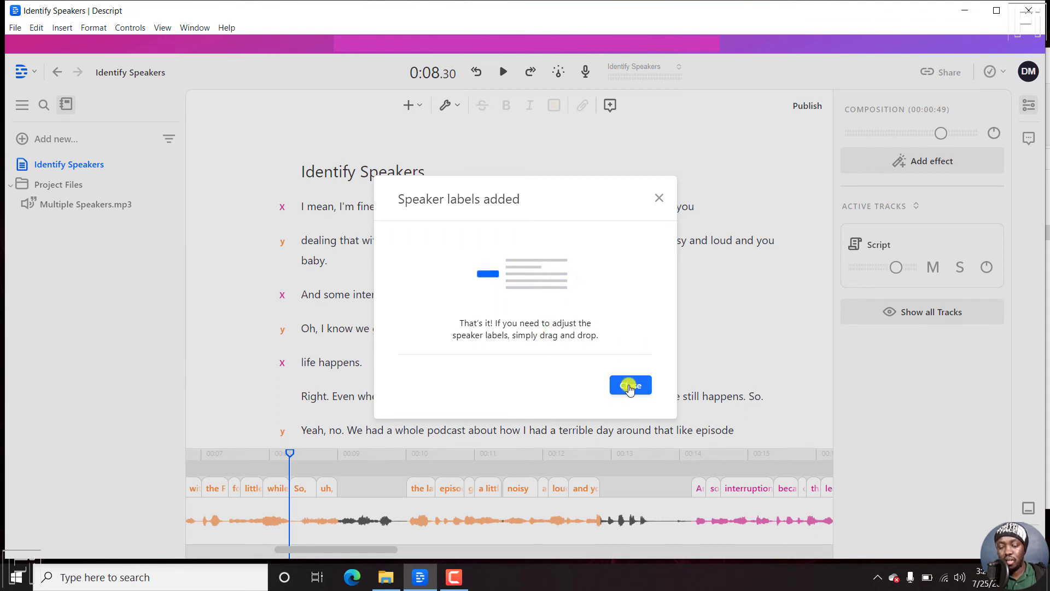
Dismiss the confirmation and play the x/y transcript from the start to about 17 seconds
click(630, 386)
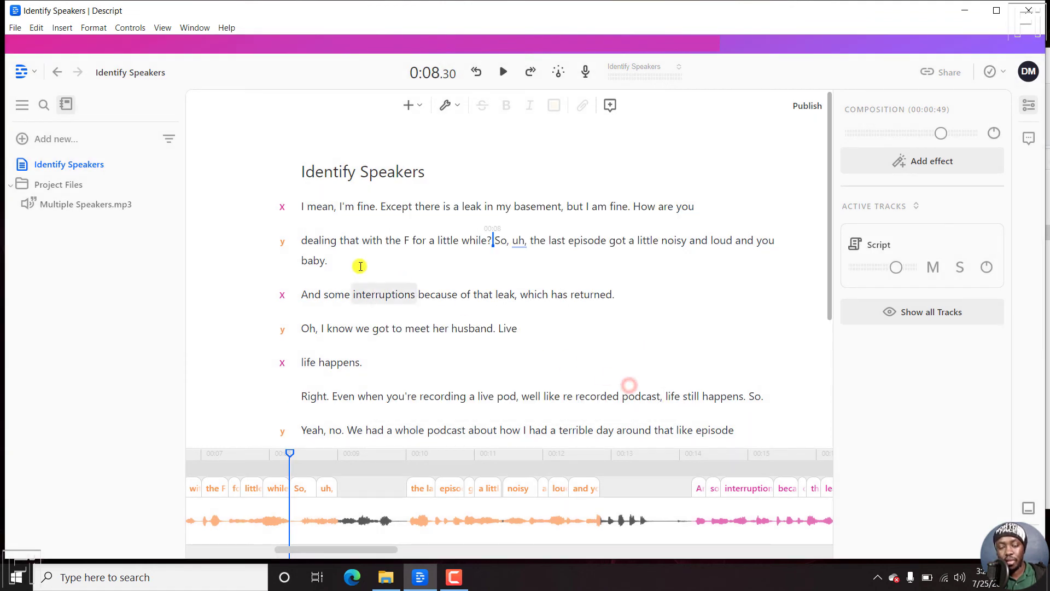
click(299, 204)
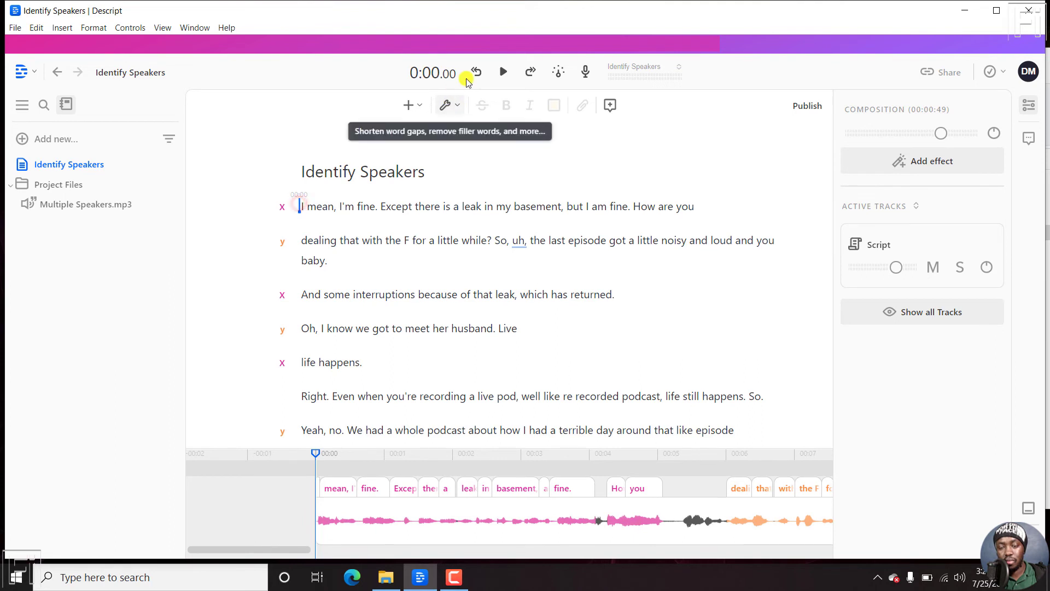
click(503, 72)
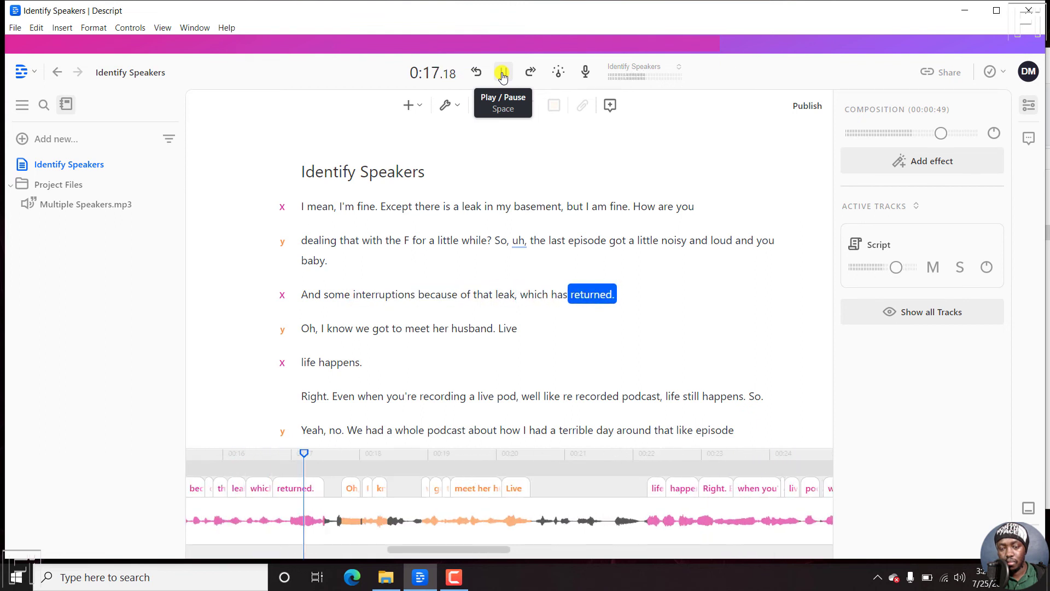
click(503, 74)
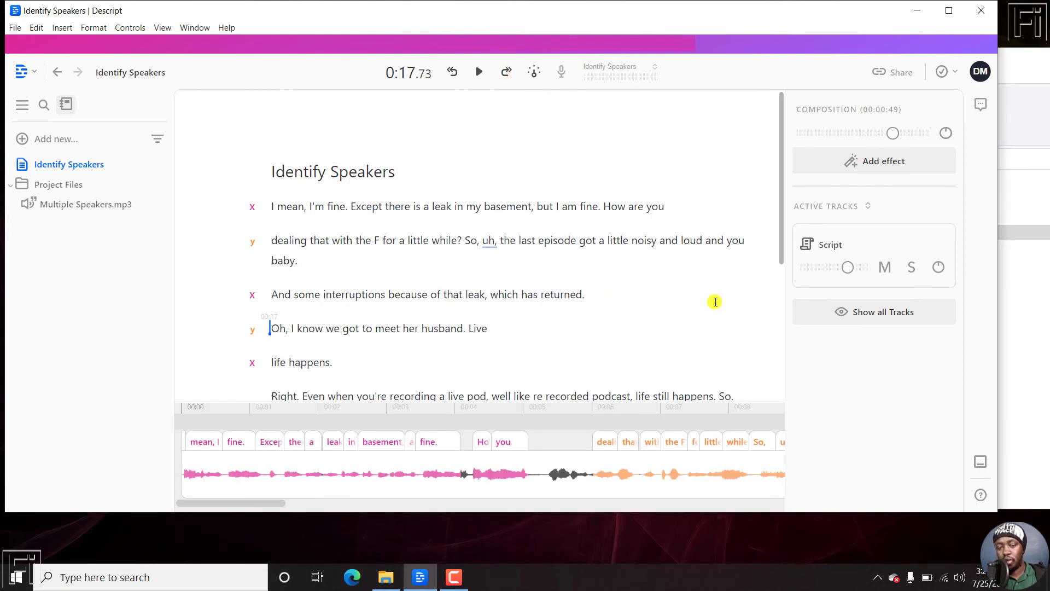